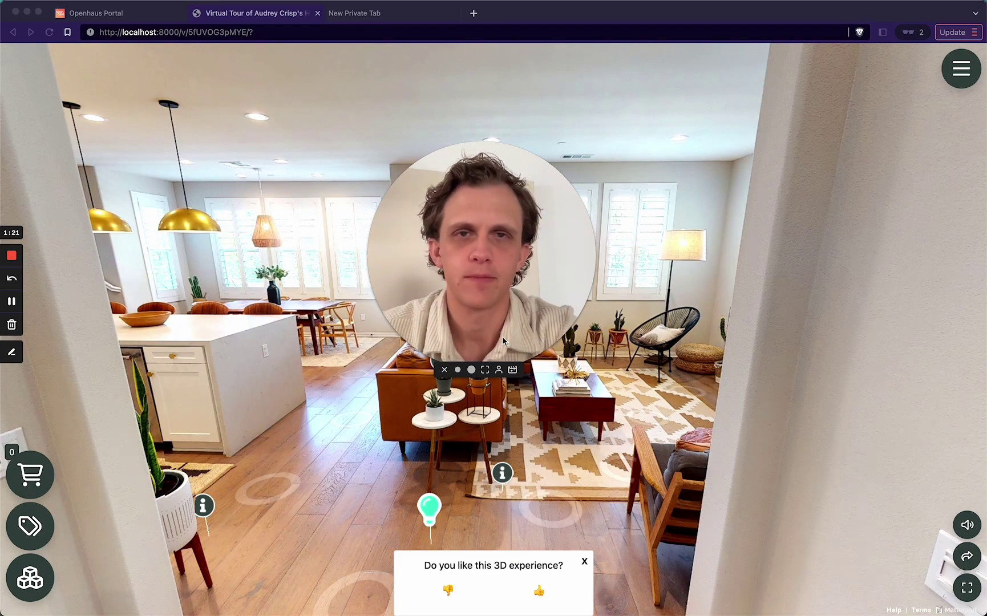
Step: Open the virtual tour's menu to review its items and close it again
{"action": "left_click", "coordinate": [961, 68]}
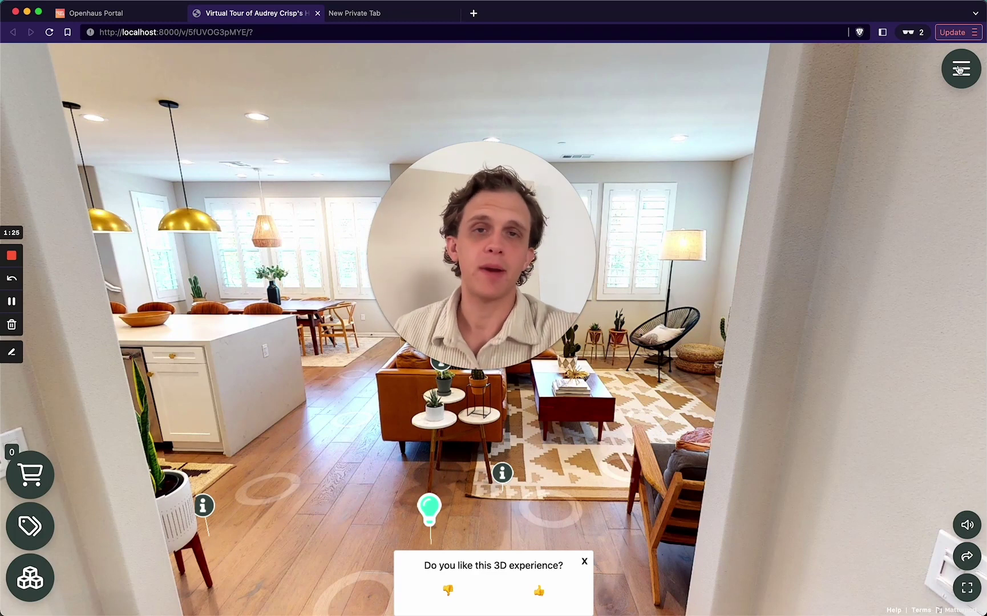
{"action": "left_click", "coordinate": [961, 69]}
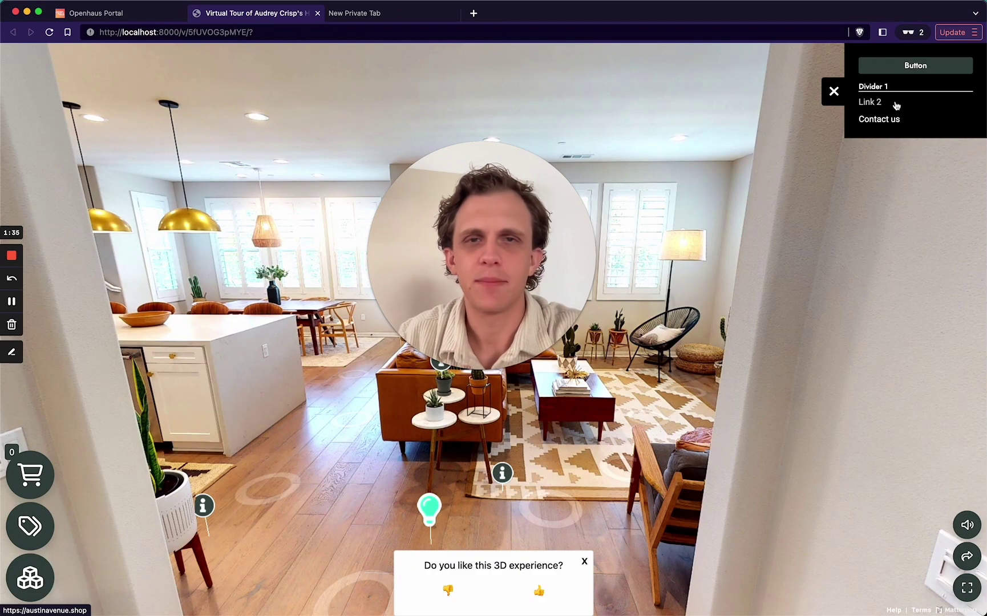
{"action": "left_click", "coordinate": [834, 92]}
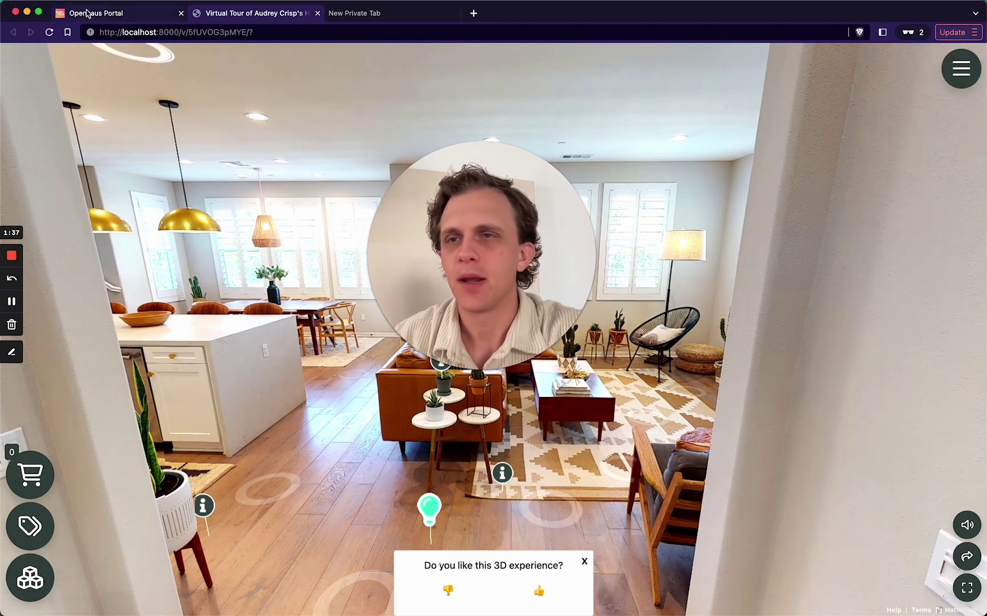
{"action": "left_click", "coordinate": [458, 370]}
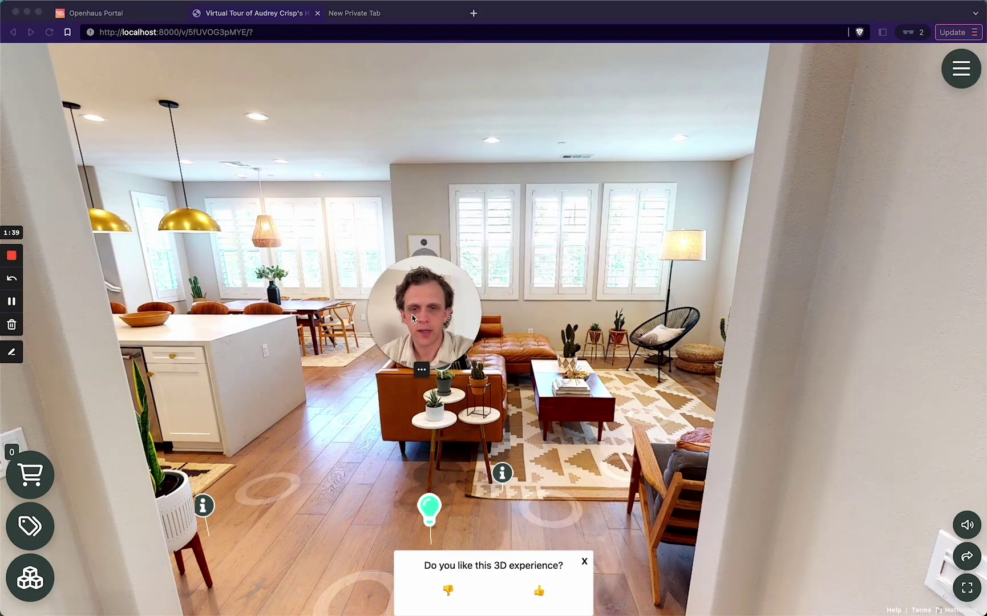
Step: Switch to the Openhaus Portal and open the theme customization for the second space in Austin Avenue's spaces list
{"action": "left_click", "coordinate": [170, 16]}
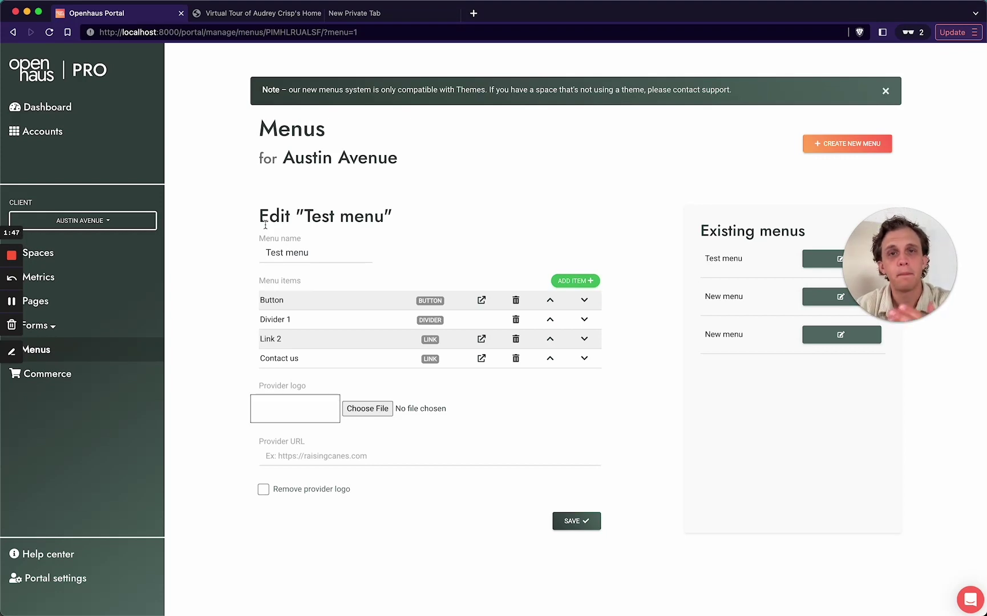
{"action": "left_click", "coordinate": [46, 254]}
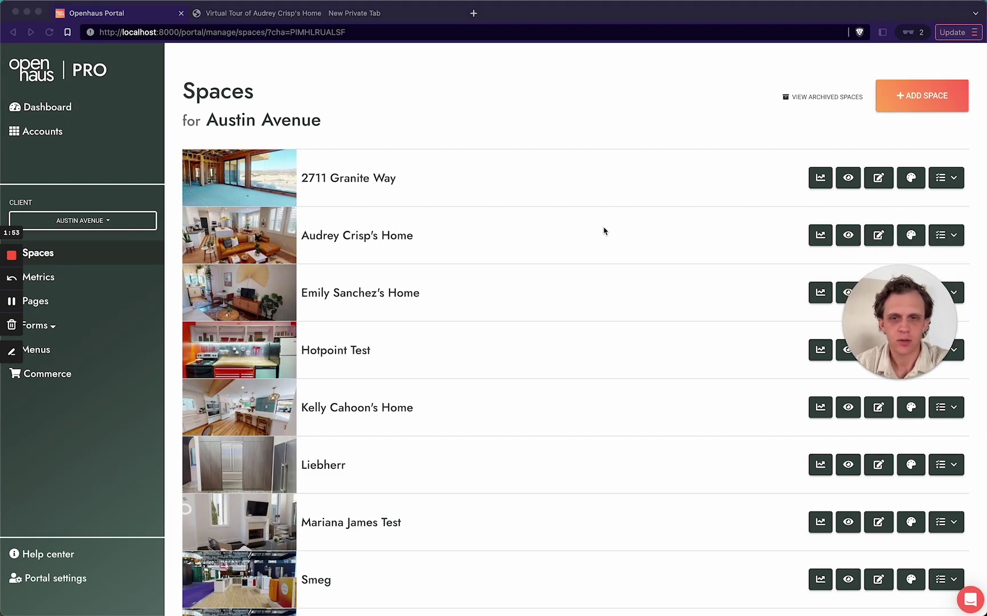
{"action": "left_click", "coordinate": [921, 250]}
{"action": "left_click", "coordinate": [920, 244]}
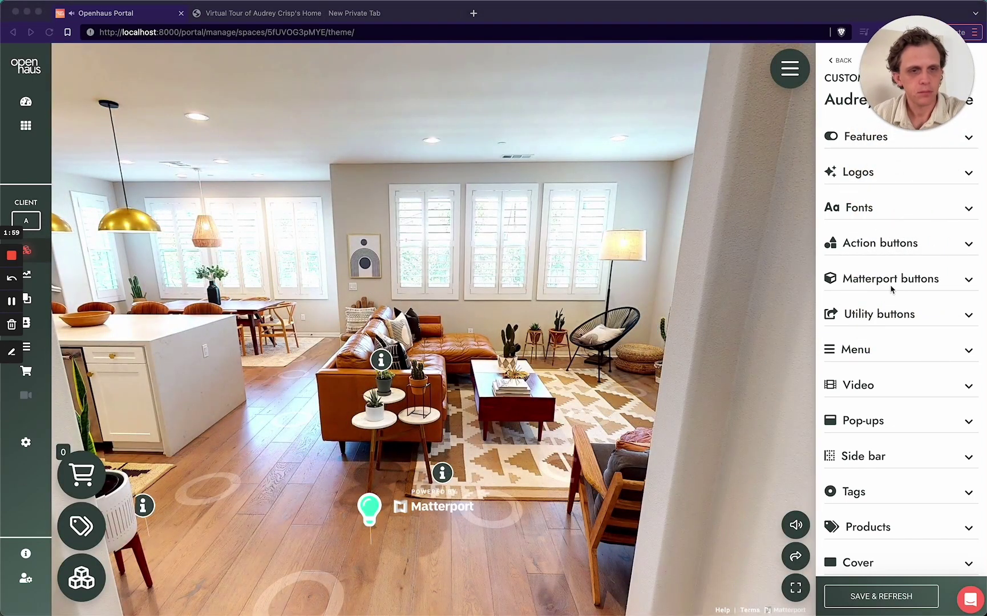
Step: Select Test menu as the menu in the space's theme settings
{"action": "scroll", "coordinate": [873, 326], "scroll_direction": "down", "scroll_amount": 1}
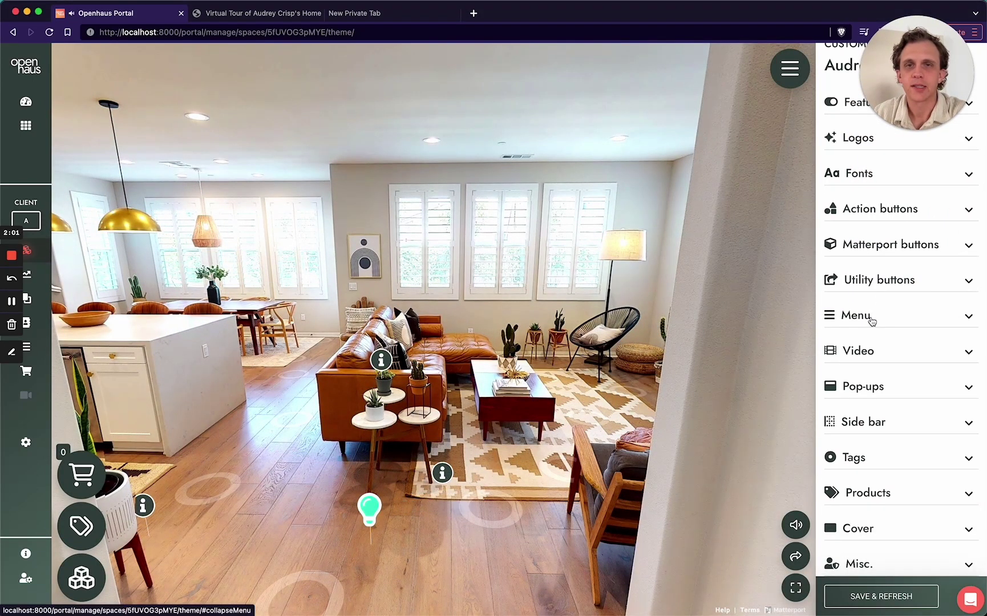
{"action": "left_click", "coordinate": [872, 322]}
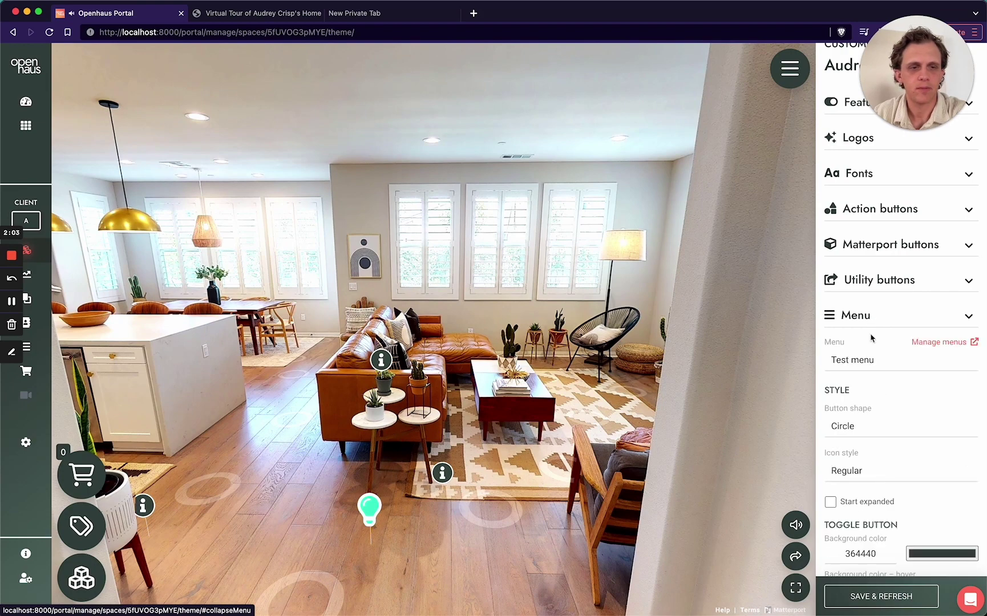
{"action": "scroll", "coordinate": [870, 330], "scroll_direction": "down", "scroll_amount": 3}
{"action": "left_click", "coordinate": [865, 292]}
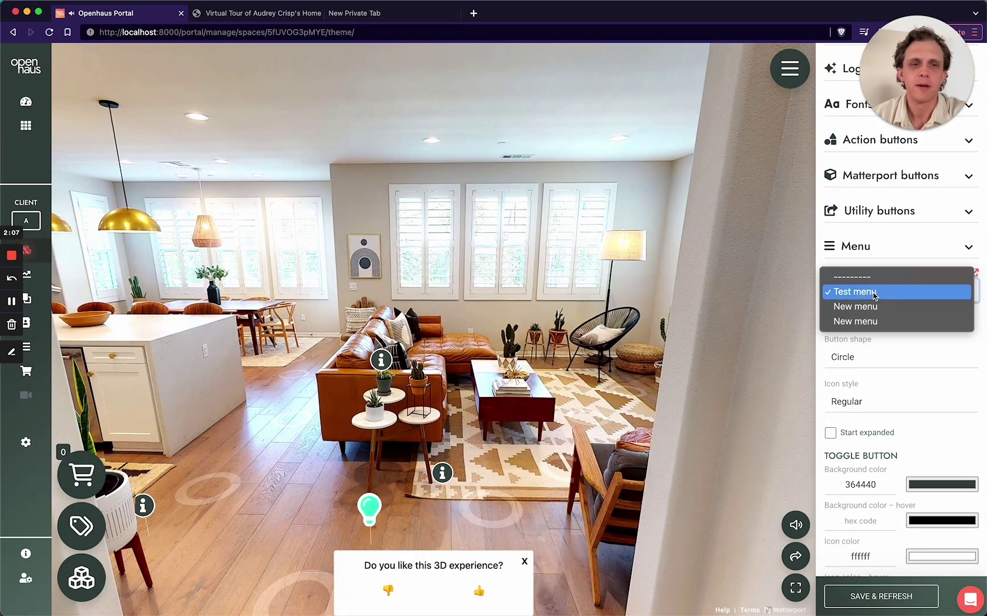
{"action": "left_click", "coordinate": [873, 291]}
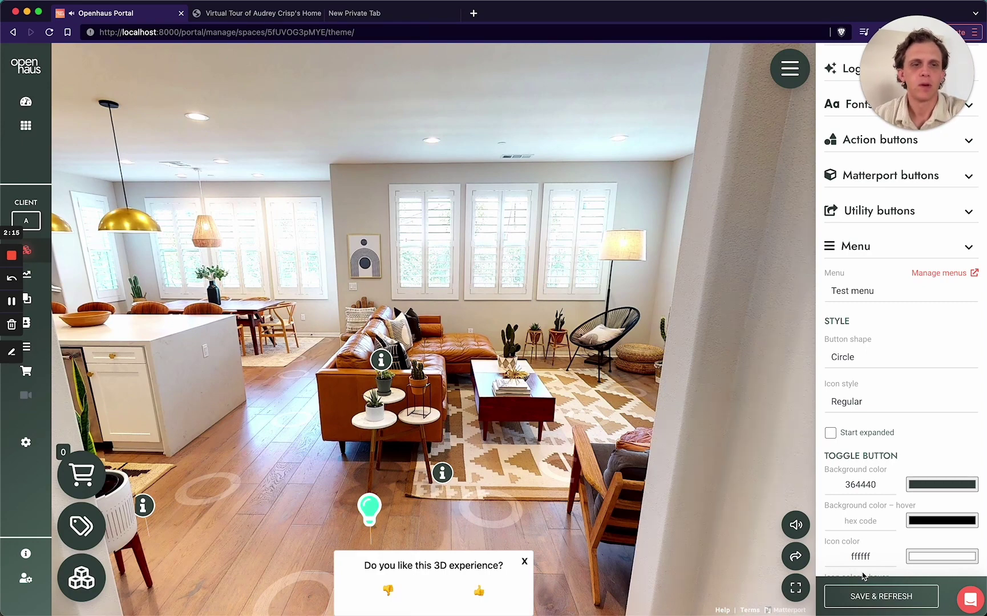
Step: Open Test menu for editing in the menu manager and choose Group.png as its provider logo
{"action": "left_click", "coordinate": [950, 277]}
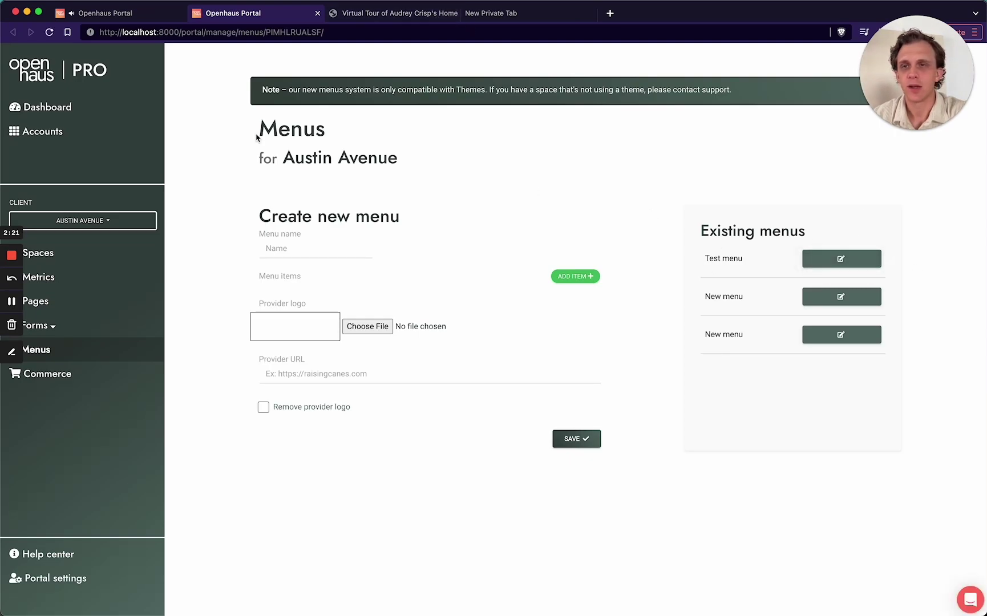
{"action": "left_click", "coordinate": [181, 13]}
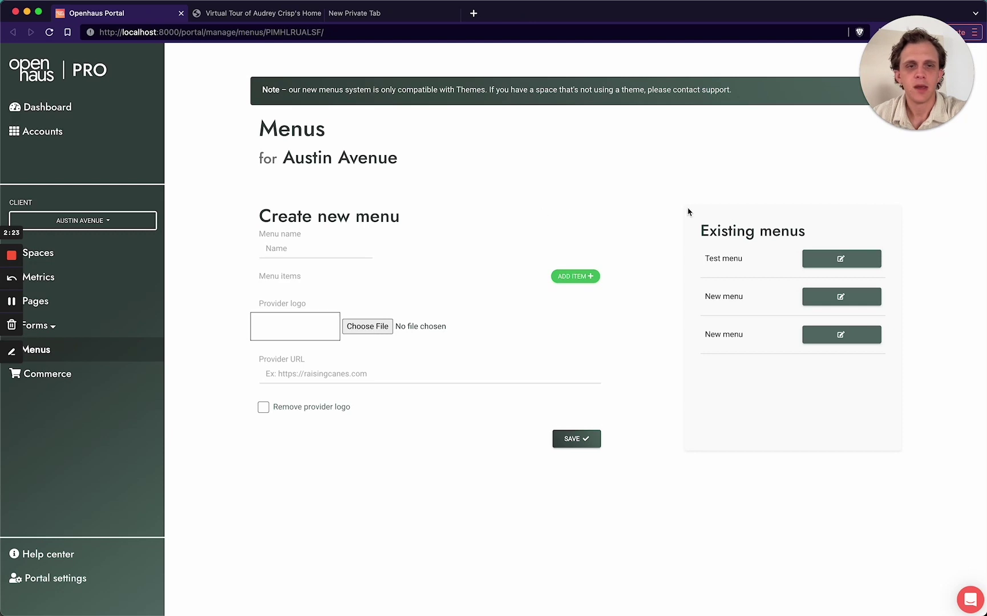
{"action": "left_click", "coordinate": [850, 260]}
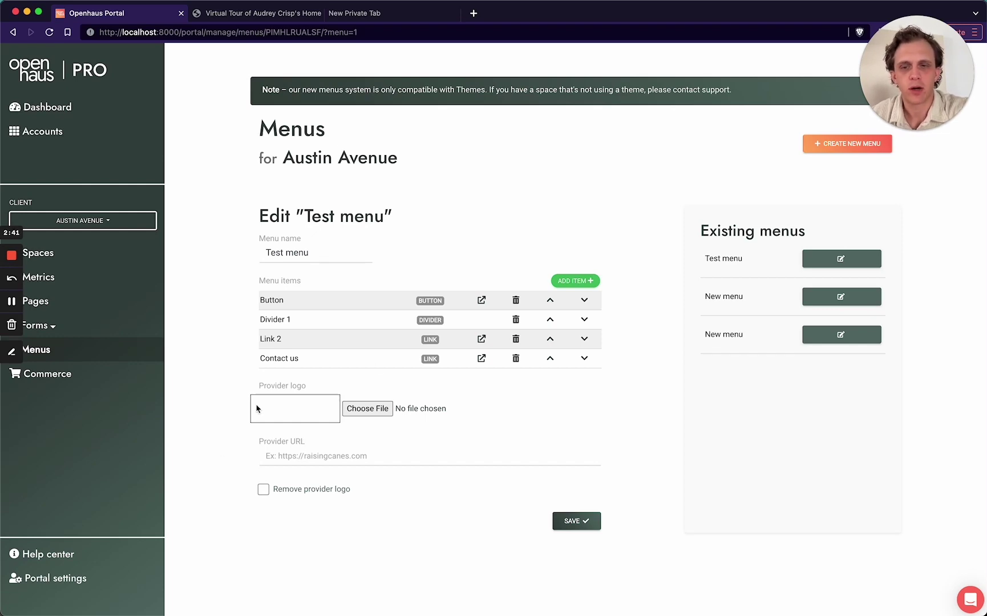
{"action": "left_click", "coordinate": [368, 410]}
{"action": "double_click", "coordinate": [396, 167]}
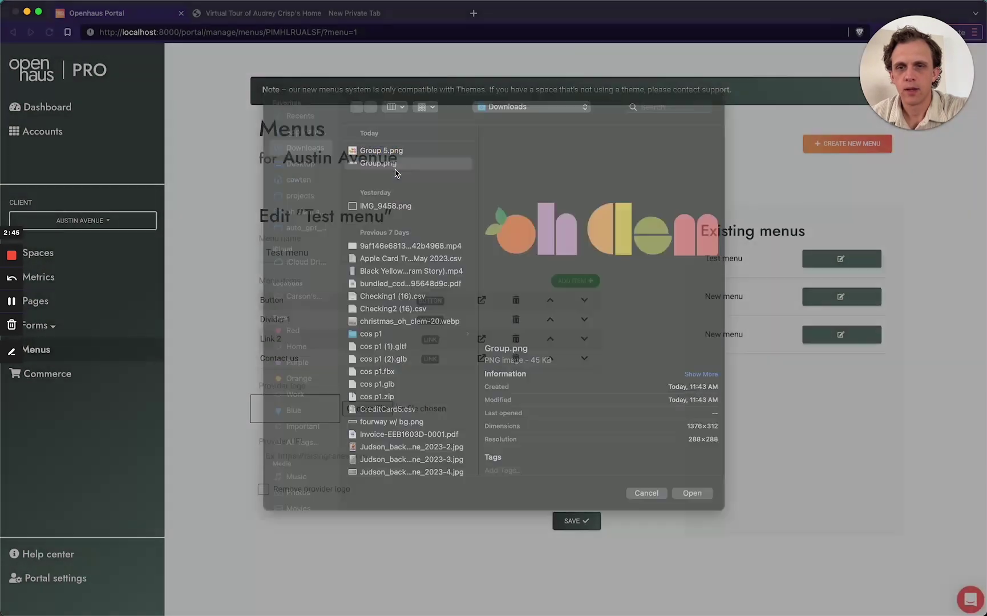
{"action": "left_click", "coordinate": [290, 455]}
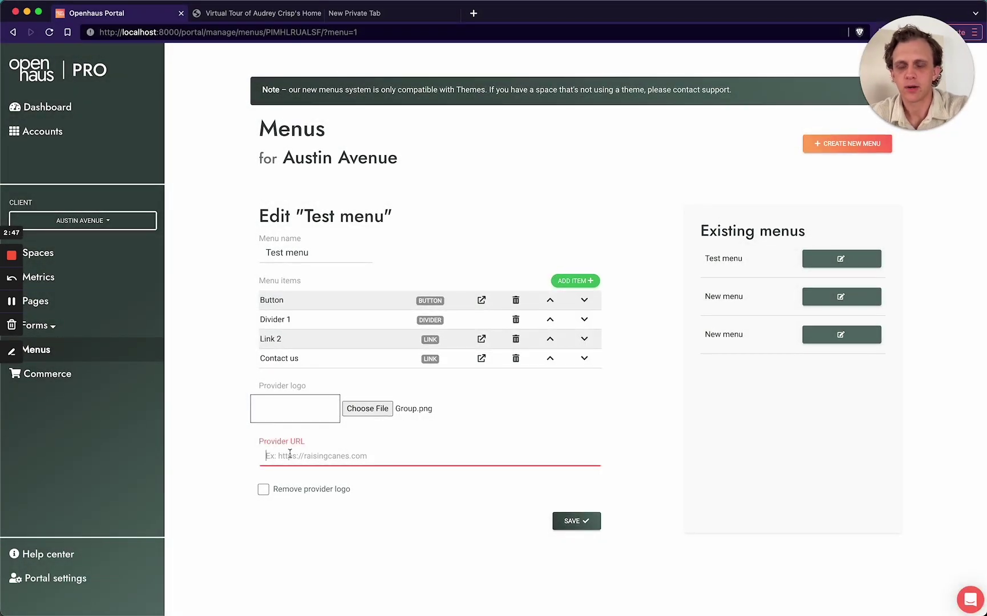
{"action": "type", "text": "https://"}
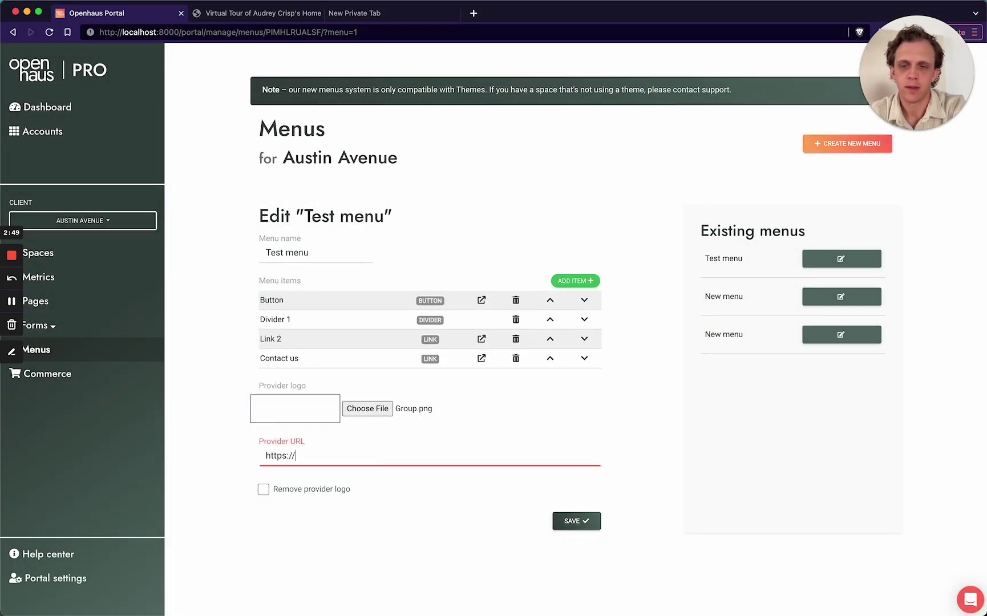
{"action": "type", "text": "ohcle.m."}
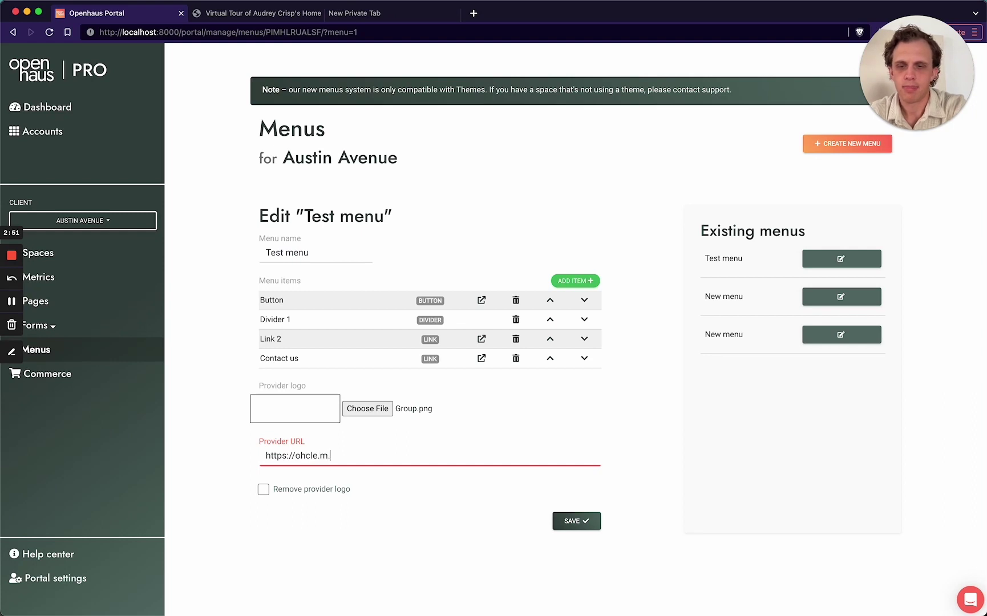
{"action": "key", "text": "BackSpace"}
{"action": "key", "text": "BackSpace"}
{"action": "key", "text": "BackSpace"}
{"action": "type", "text": "m.com"}
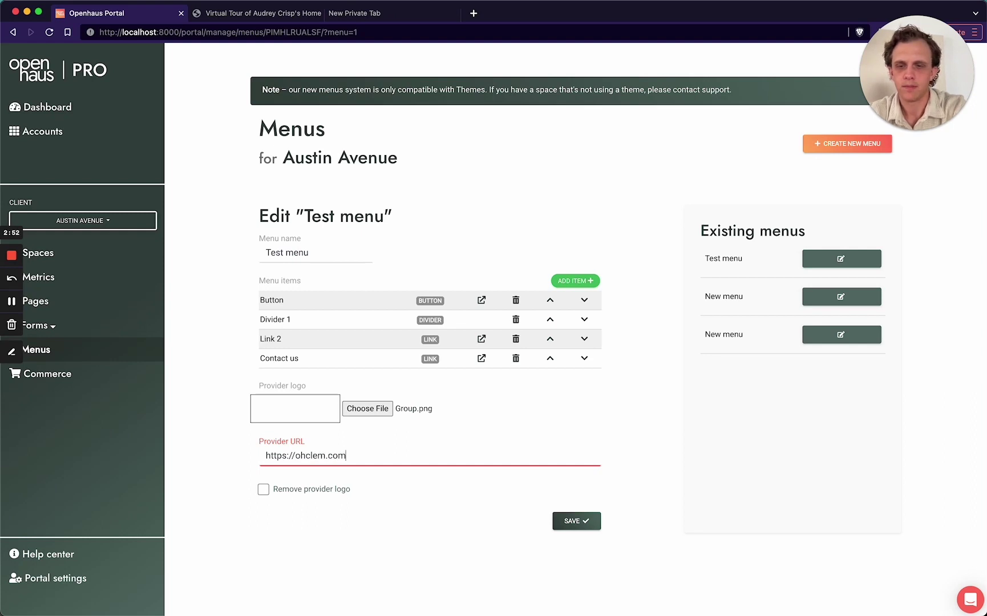
{"action": "left_click", "coordinate": [303, 516]}
{"action": "left_click", "coordinate": [575, 521]}
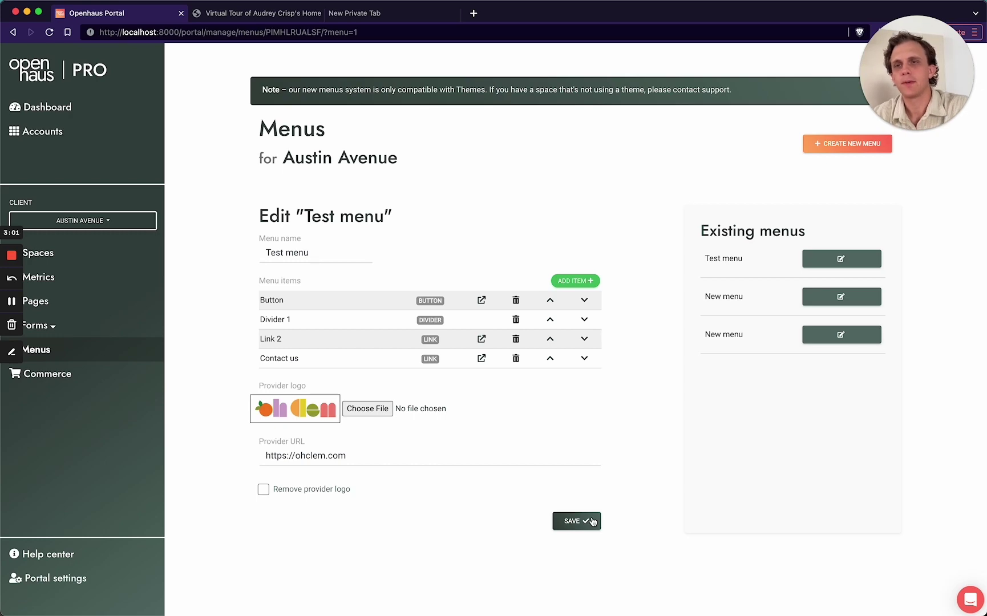
Step: Switch to the virtual tour, reload it and open its menu to check the provider logo
{"action": "left_click", "coordinate": [256, 14]}
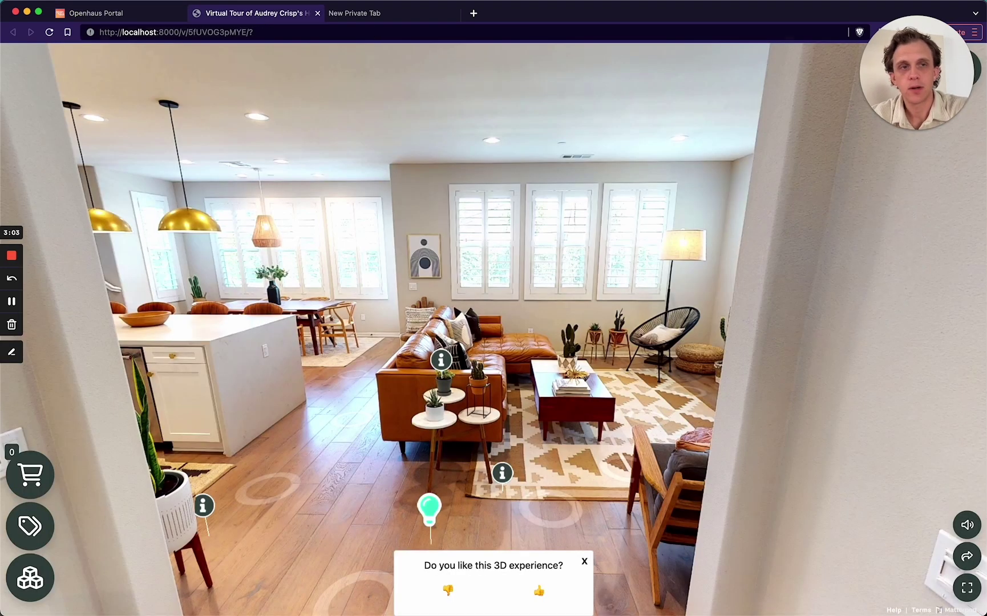
{"action": "left_click_drag", "start_coordinate": [916, 73], "coordinate": [202, 157]}
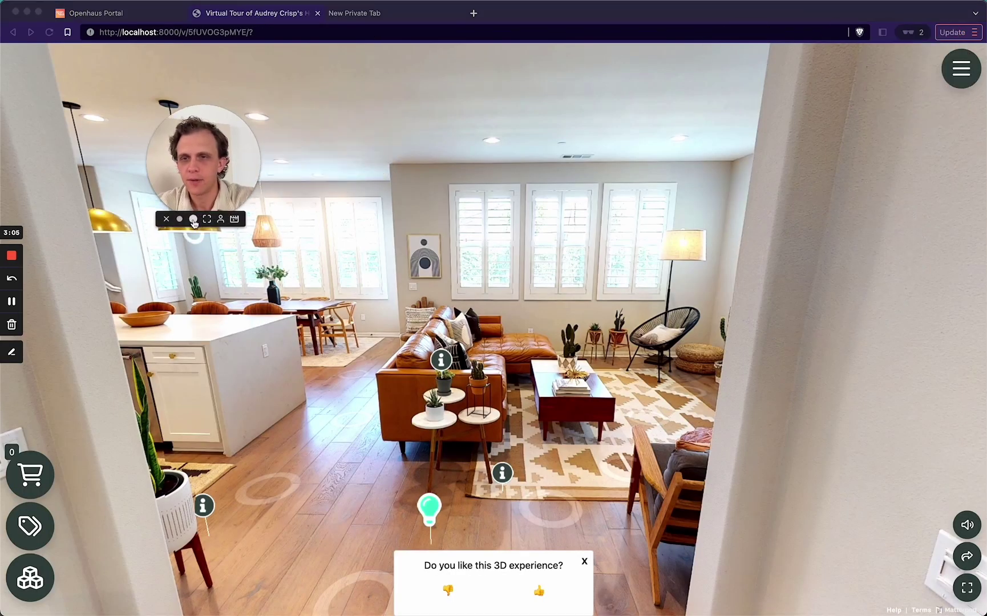
{"action": "left_click", "coordinate": [194, 220]}
{"action": "left_click", "coordinate": [349, 263]}
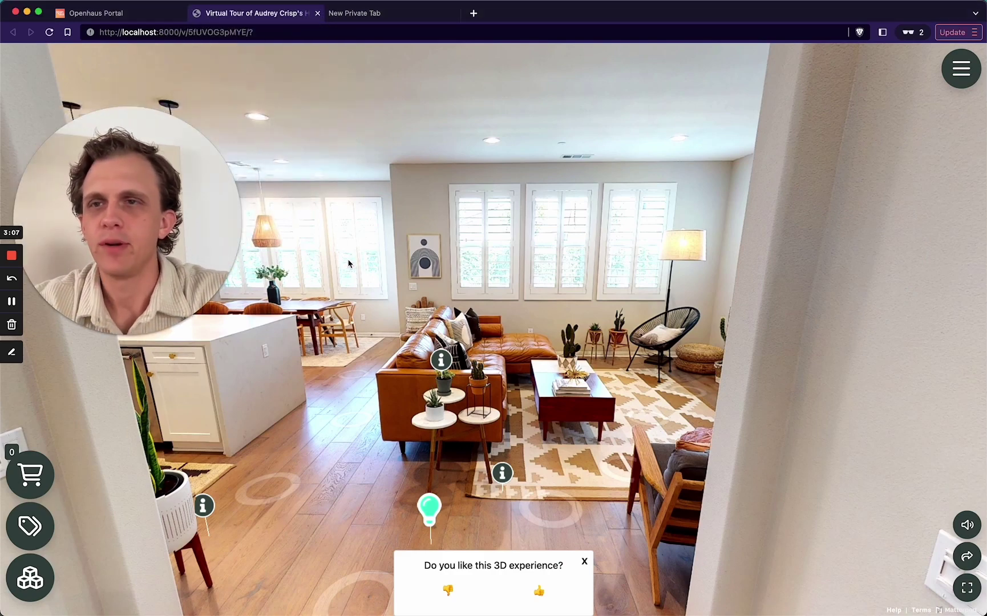
{"action": "key", "text": "super+r"}
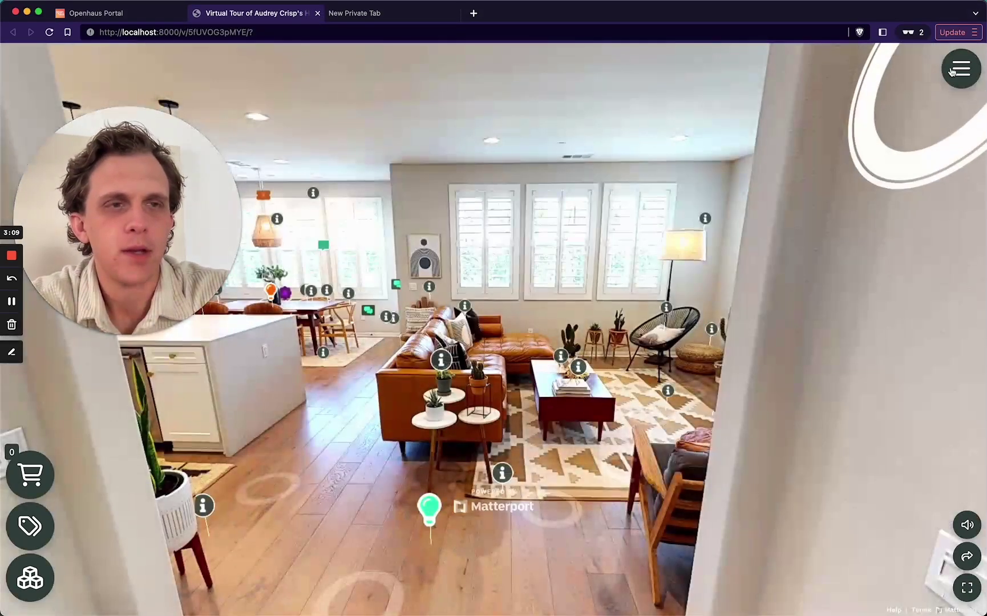
{"action": "left_click", "coordinate": [952, 70]}
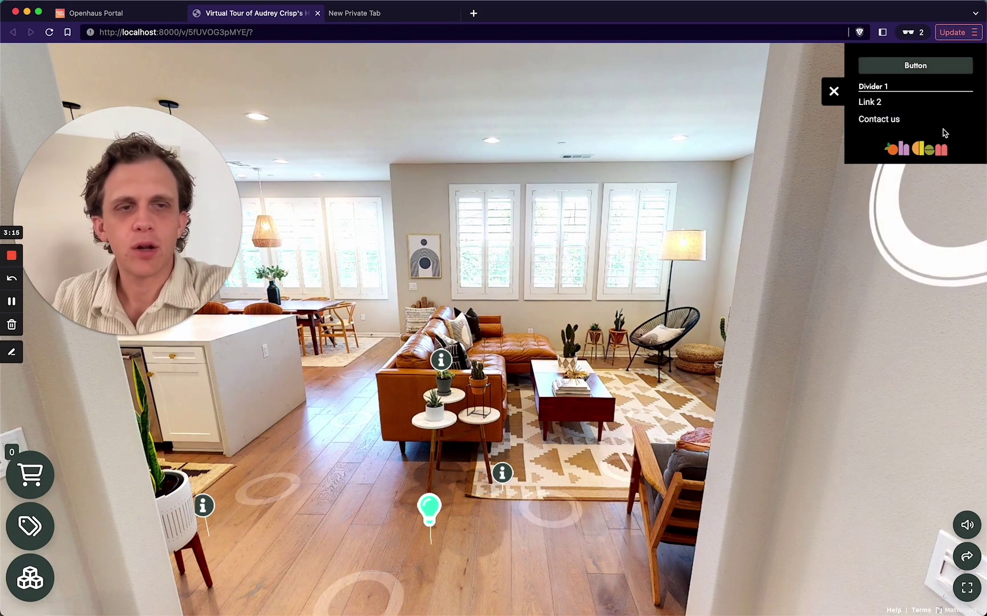
Step: Test the provider logo's link in the tour menu, then return to the tour and close the extra browser tabs
{"action": "left_click", "coordinate": [912, 150]}
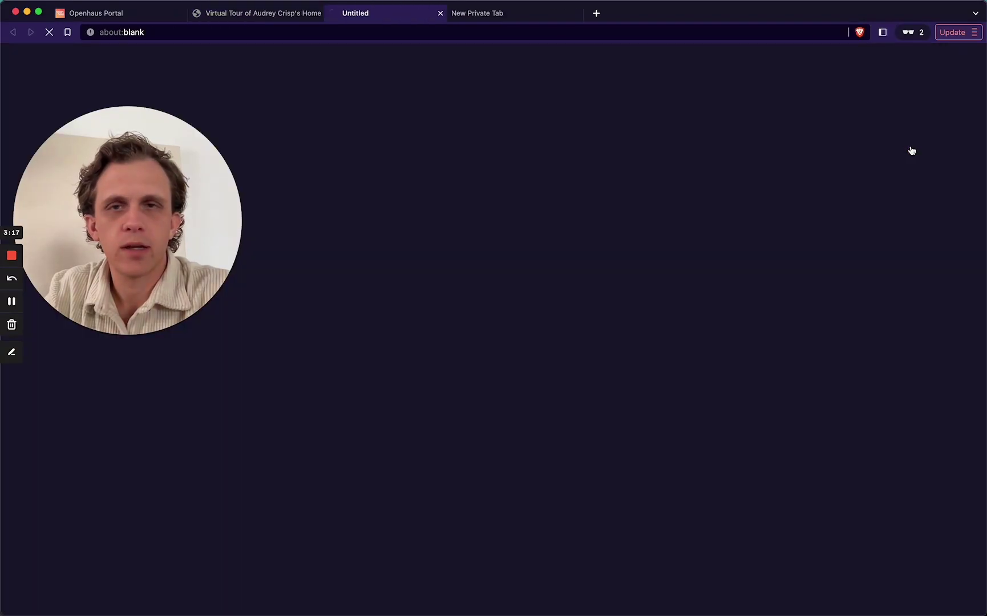
{"action": "left_click", "coordinate": [228, 10]}
{"action": "left_click", "coordinate": [454, 13]}
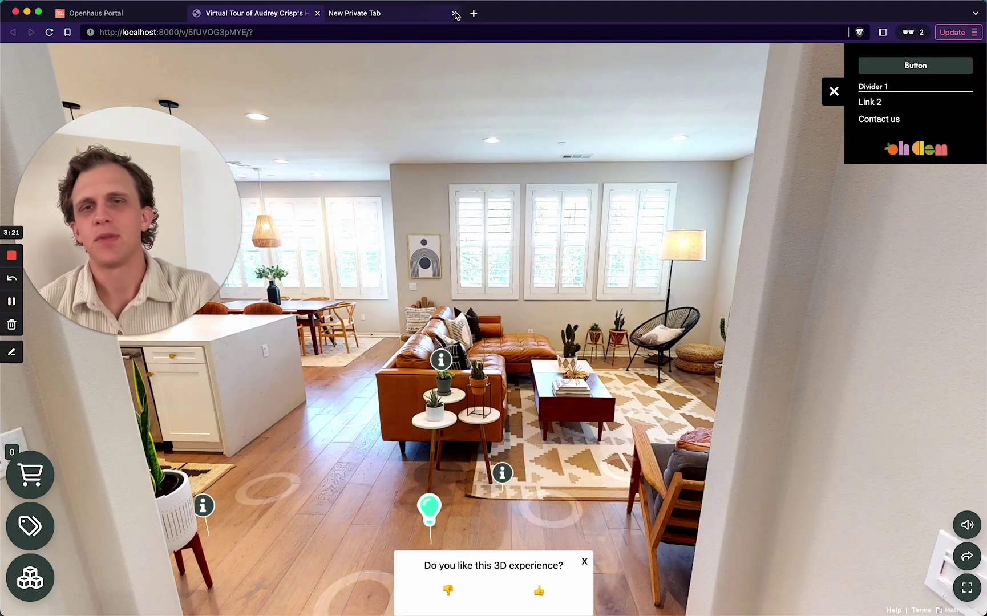
{"action": "left_click", "coordinate": [455, 13]}
{"action": "left_click_drag", "start_coordinate": [162, 211], "coordinate": [528, 239]}
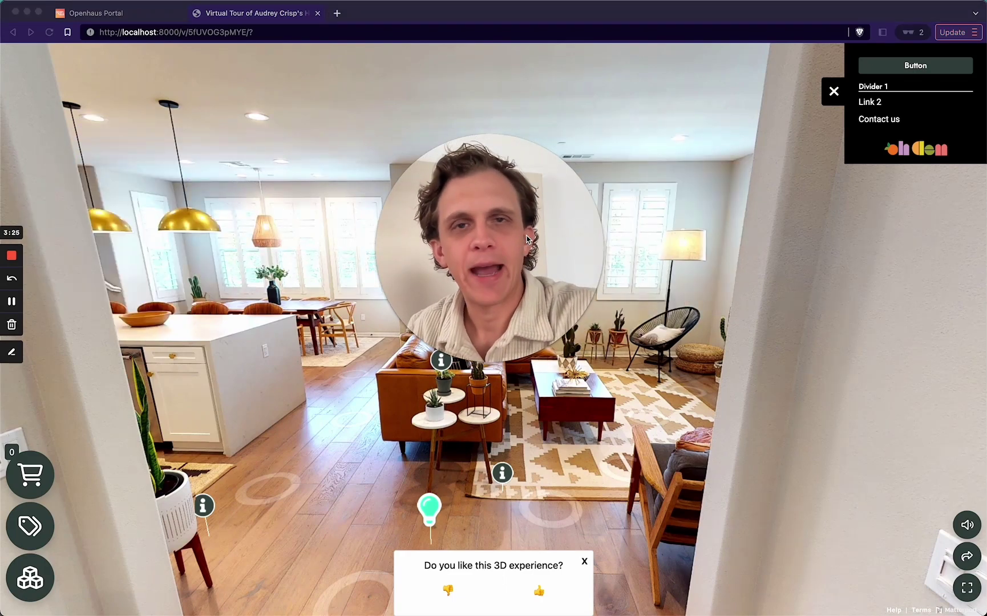